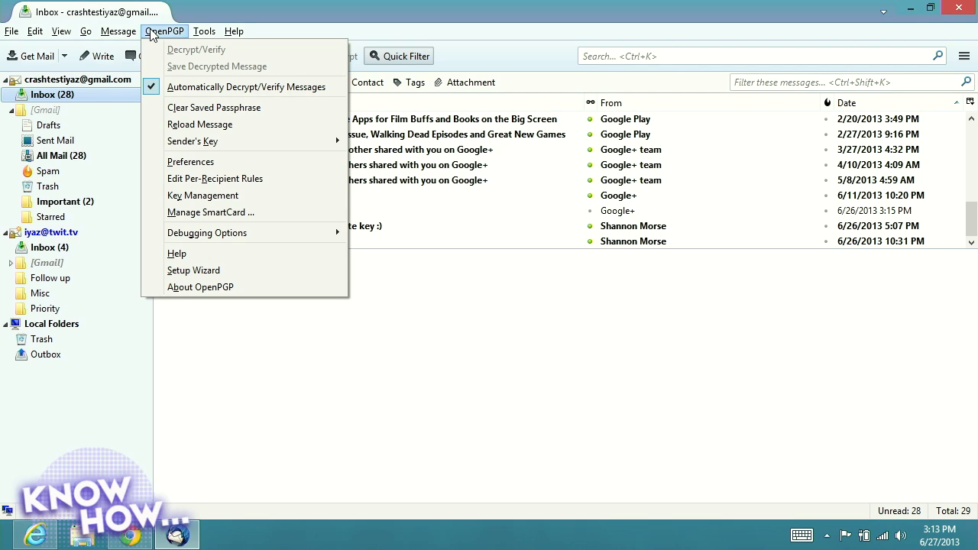
# Launch the OpenPGP Setup Wizard, apply it to all identities, and continue to the Signing step
pyautogui.click(194, 270)
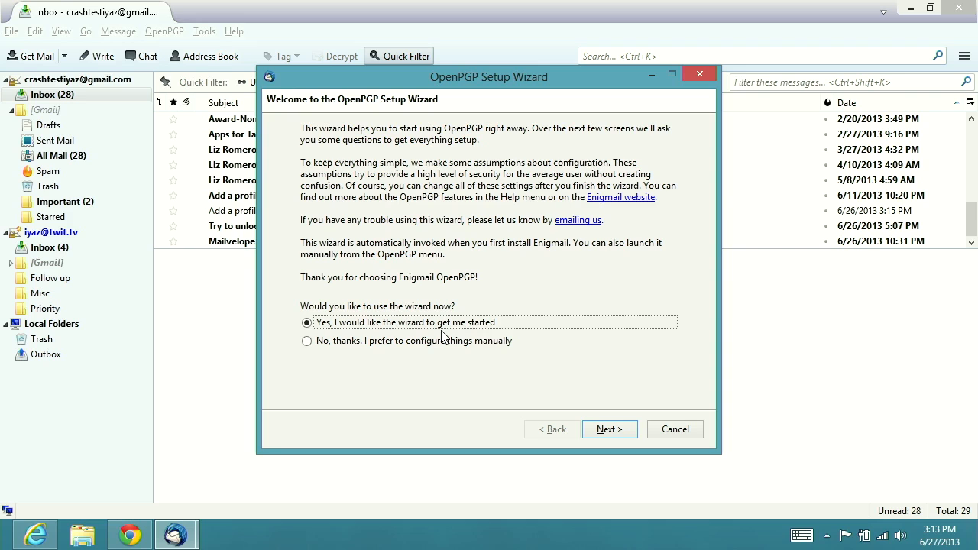
pyautogui.click(610, 430)
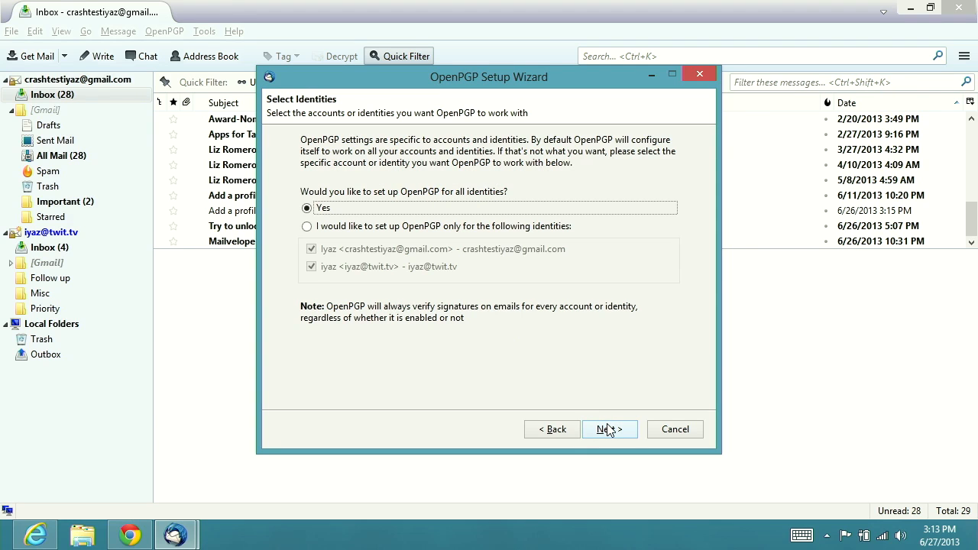
pyautogui.click(428, 227)
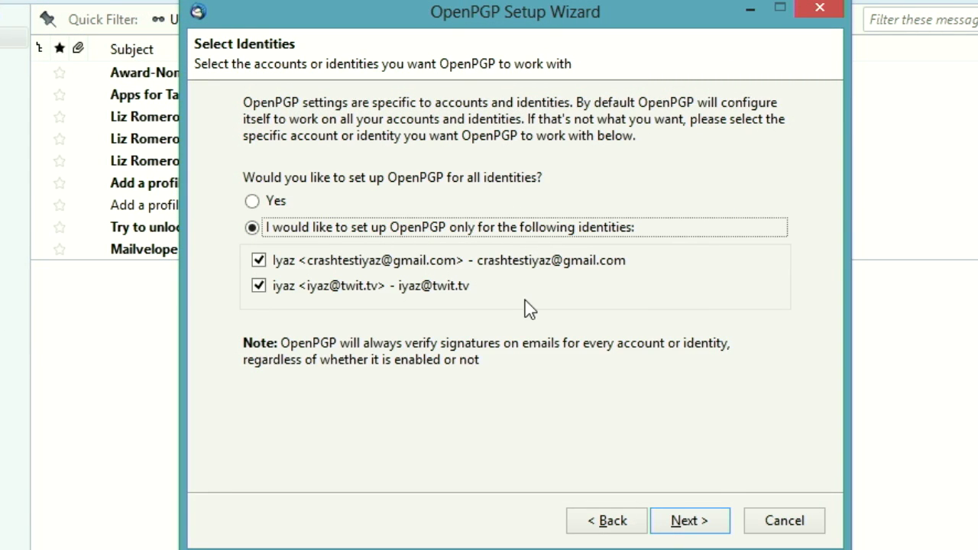
pyautogui.click(259, 287)
pyautogui.click(259, 286)
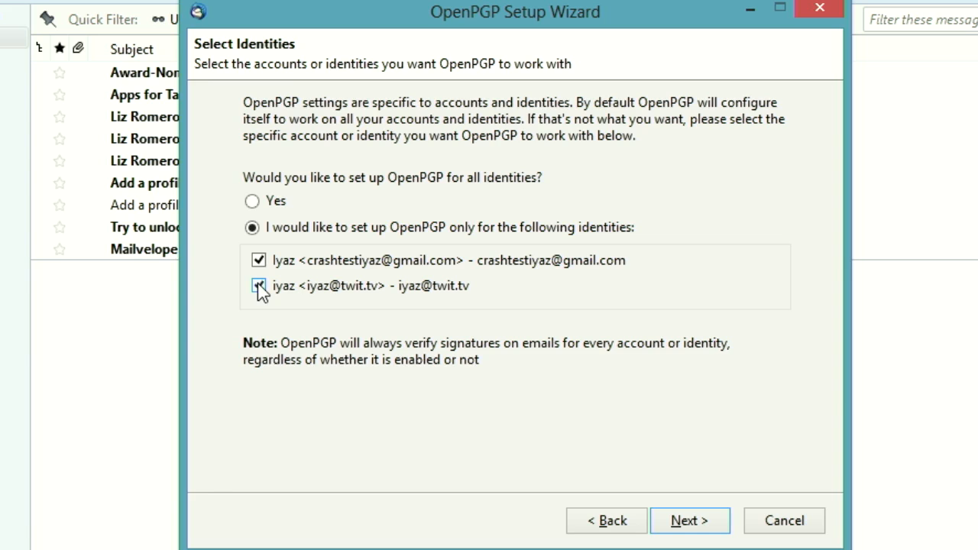
pyautogui.click(253, 201)
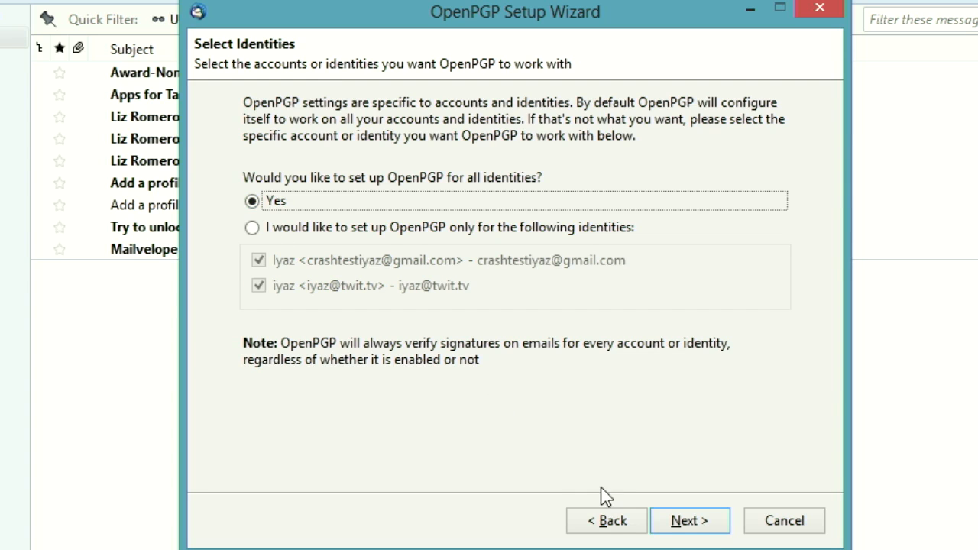
pyautogui.click(702, 527)
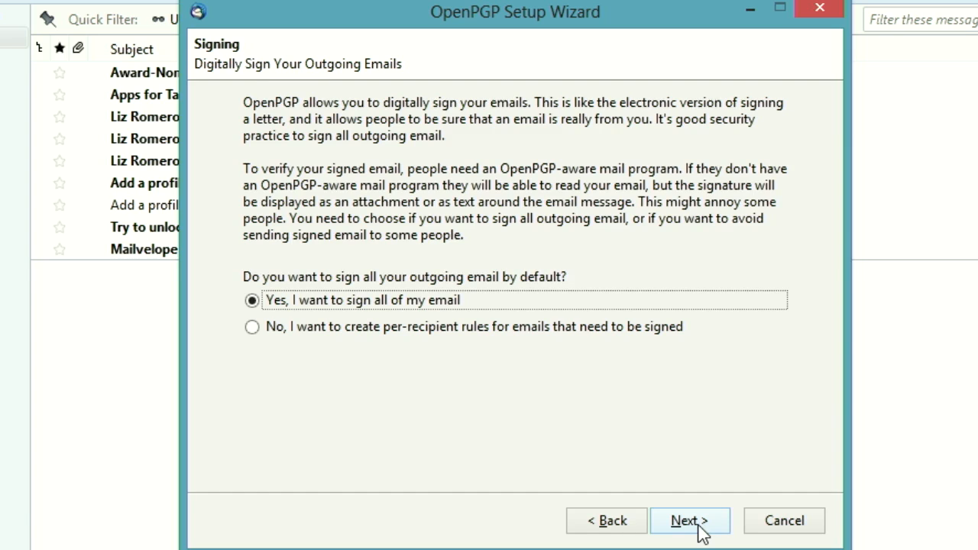
# Keep signing all email, leave default encryption off, and review the wizard's preference changes without altering them
pyautogui.click(702, 527)
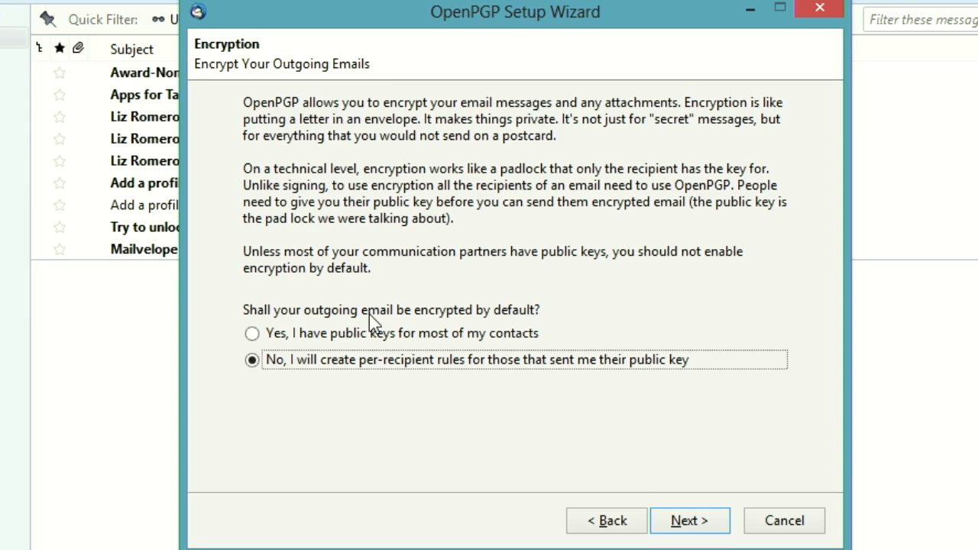
pyautogui.click(680, 519)
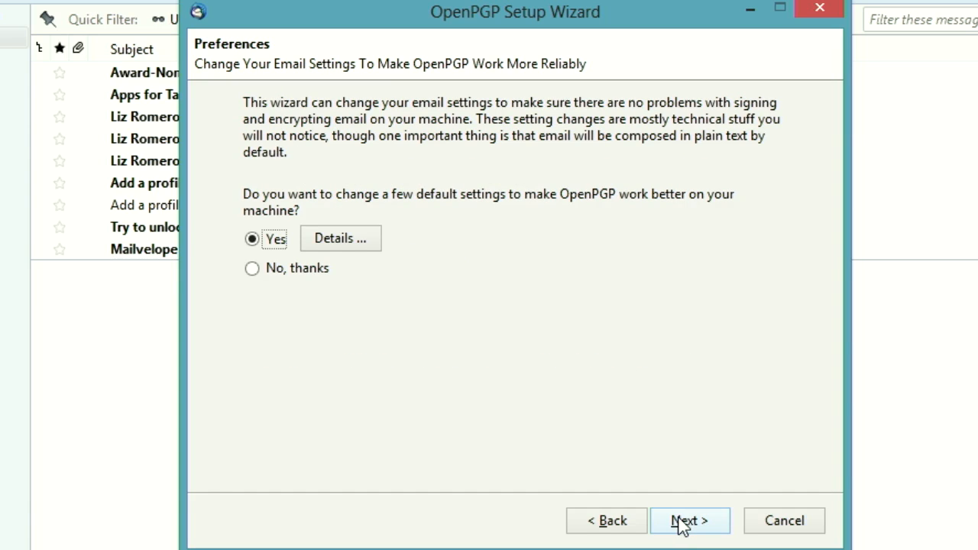
pyautogui.click(364, 240)
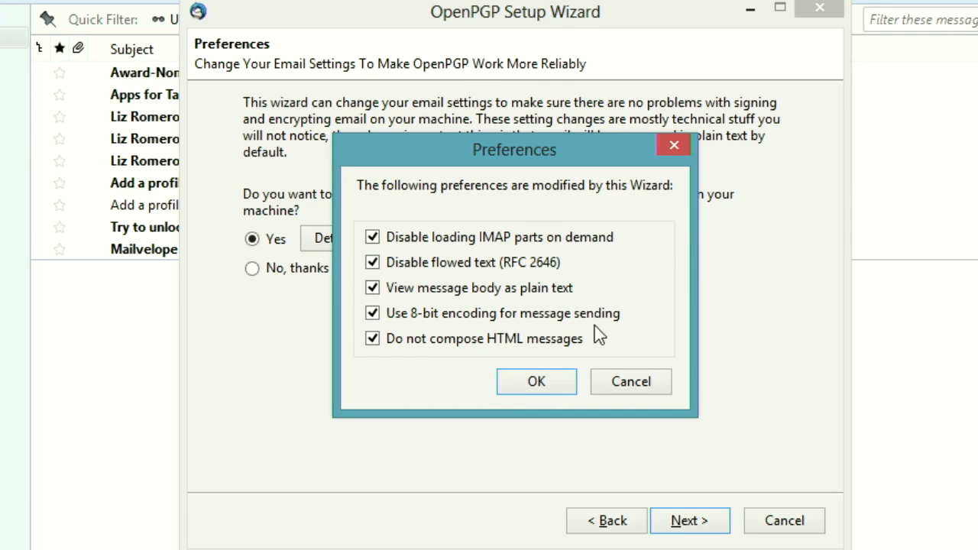
pyautogui.click(623, 385)
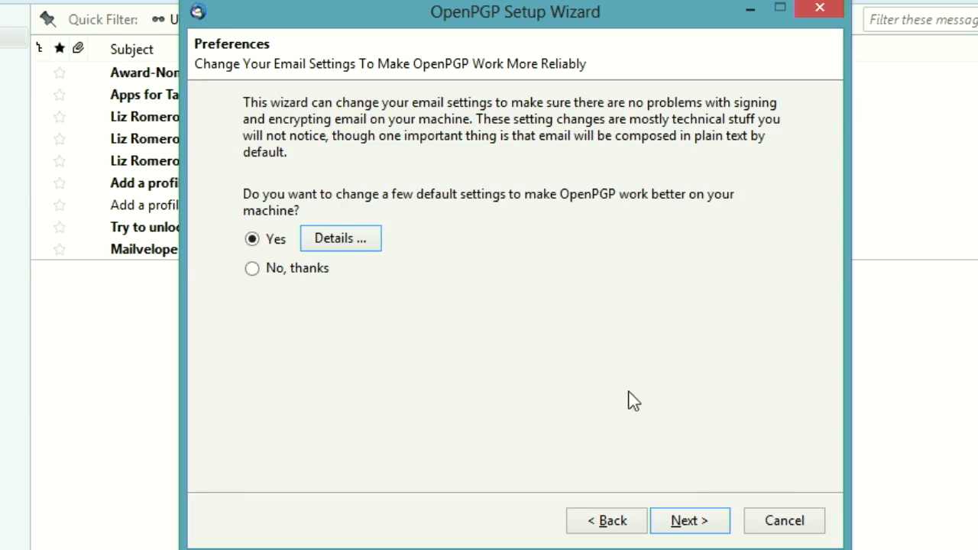
# Advance the setup wizard past Preferences to the key selection page
pyautogui.click(721, 520)
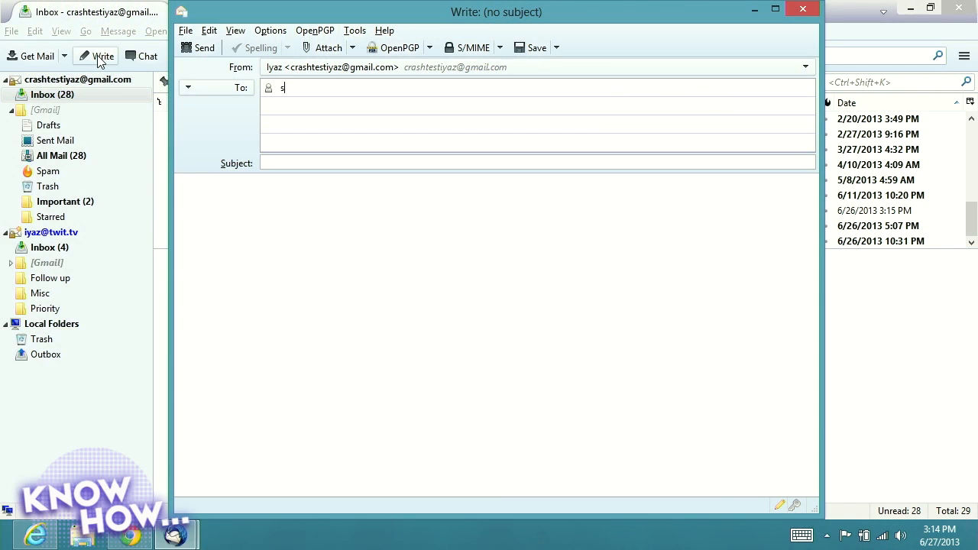
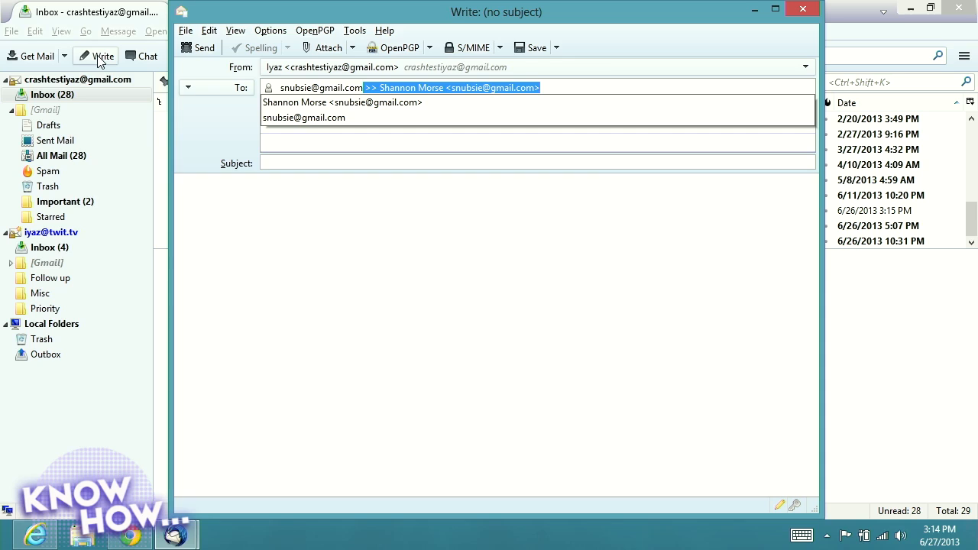
# Address the message to the recipient's e-mail with subject 'super cool information'
pyautogui.click(361, 104)
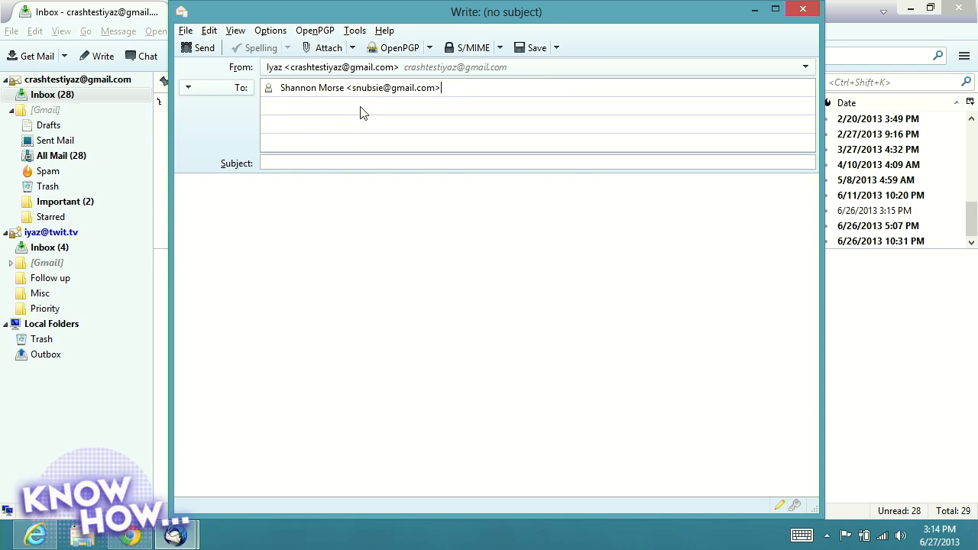
pyautogui.click(297, 166)
pyautogui.write('super cool info')
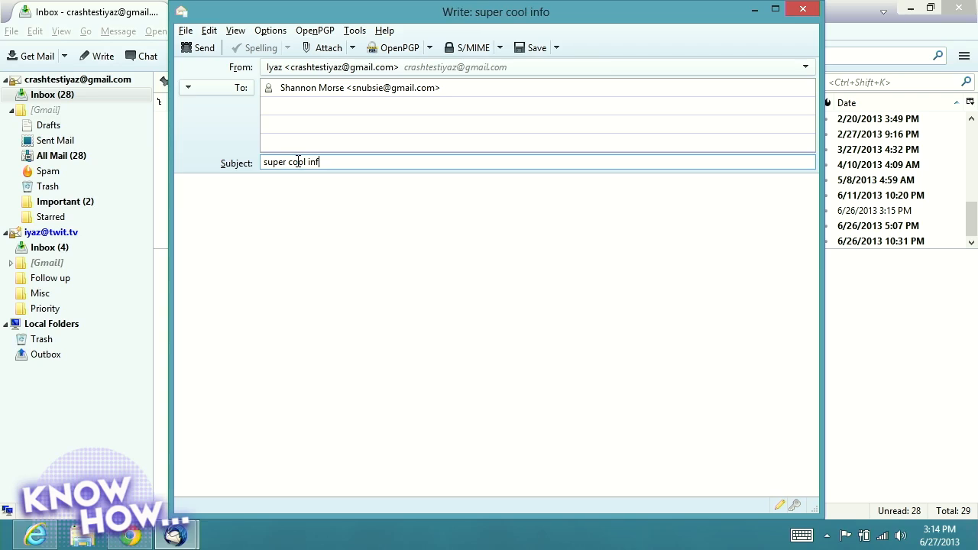
pyautogui.write('rmation')
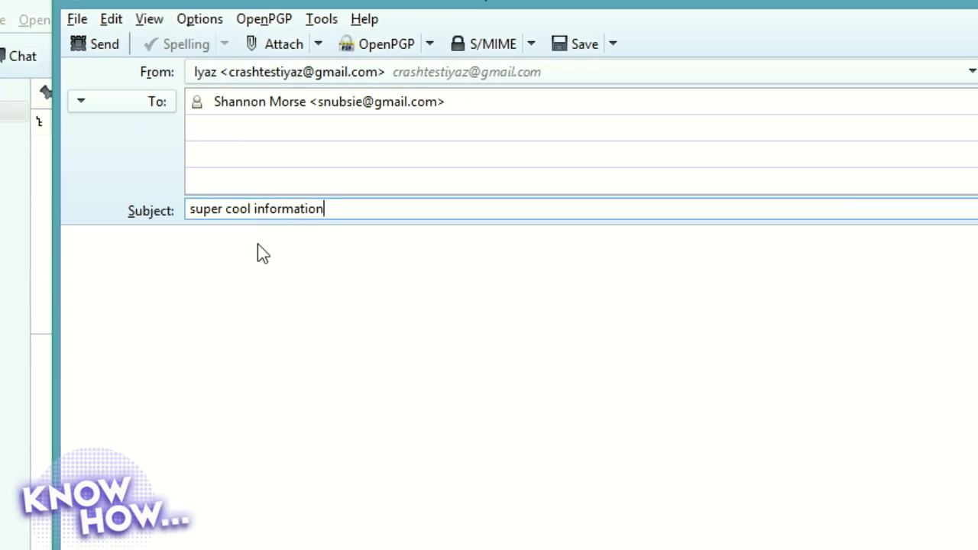
# Write the body 'this is the secret formula for coca-cola', then 'water', 'sugar', 'and stuff' on separate lines
pyautogui.click(258, 244)
pyautogui.write('this is the')
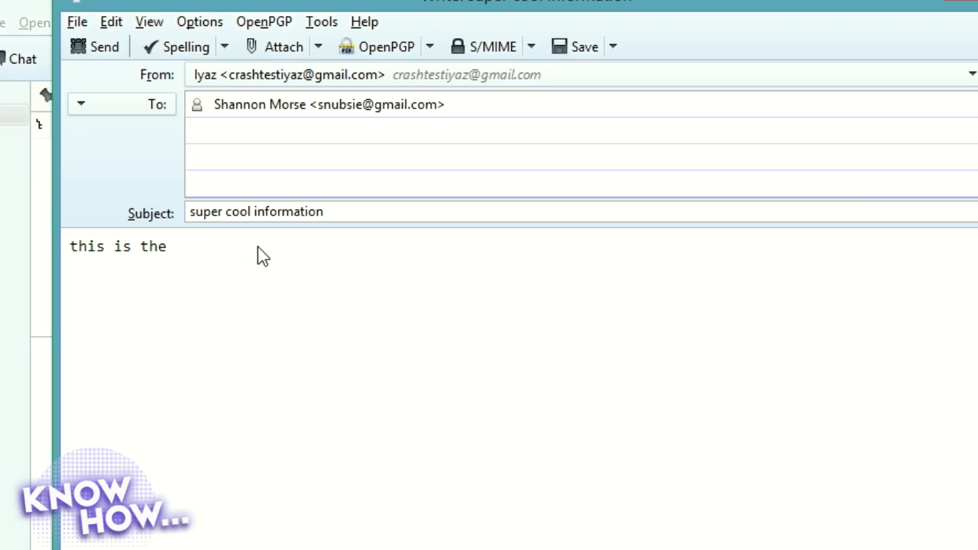
pyautogui.write('t')
pyautogui.press('BackSpace')
pyautogui.write('secret for')
pyautogui.write('mula for coca-')
pyautogui.write('cola')
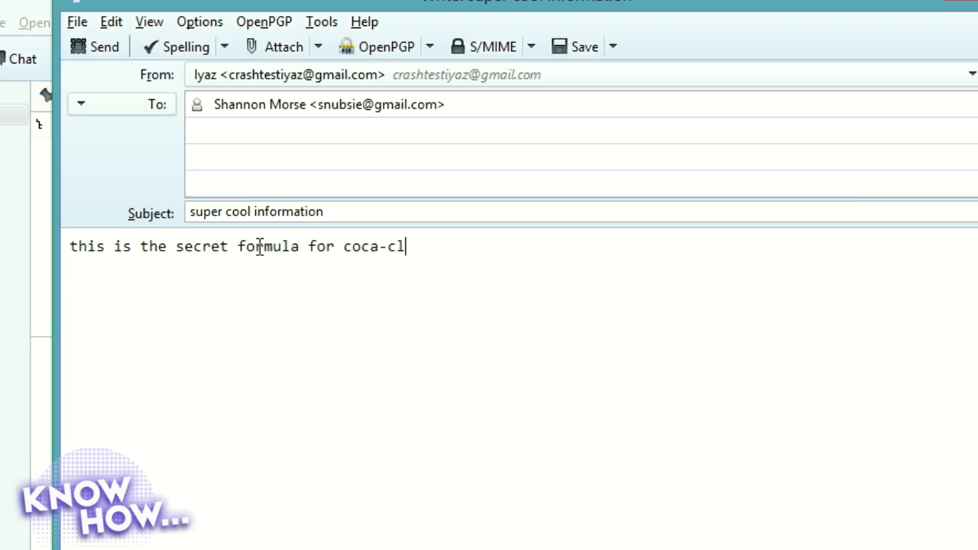
pyautogui.press('Return')
pyautogui.write('water')
pyautogui.press('Return')
pyautogui.write('sugar')
pyautogui.press('Return')
pyautogui.write('and stuff')
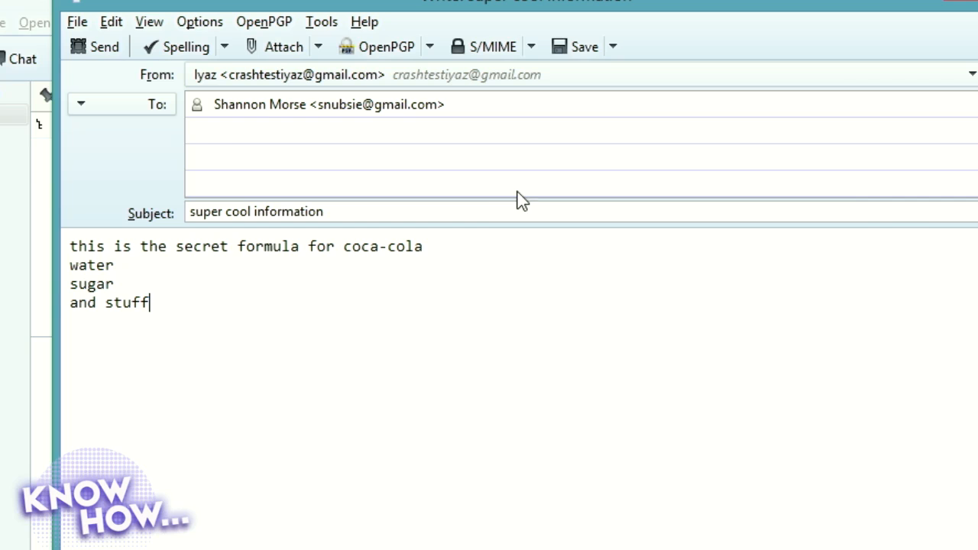
# Enable PGP/MIME, confirm signing and encryption for this message, and send it
pyautogui.click(264, 21)
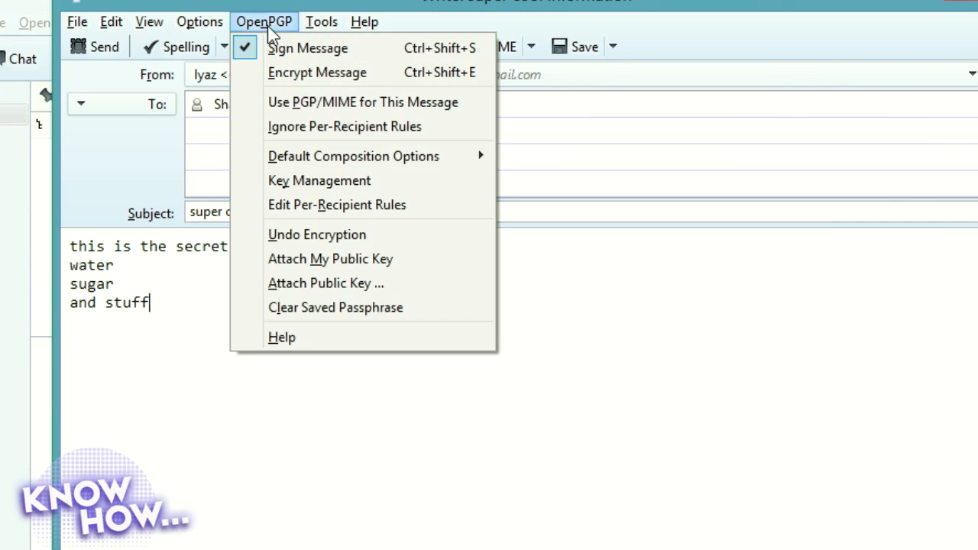
pyautogui.click(286, 108)
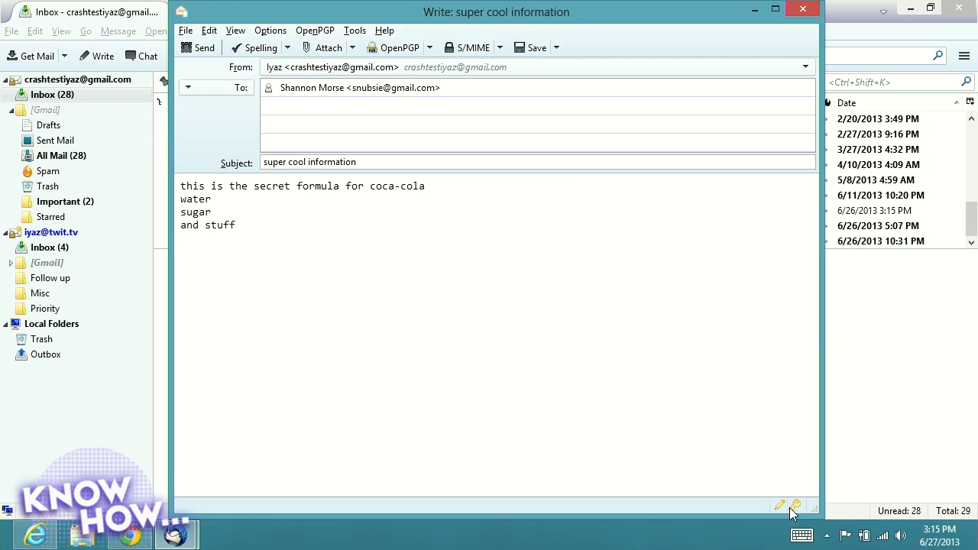
pyautogui.click(791, 508)
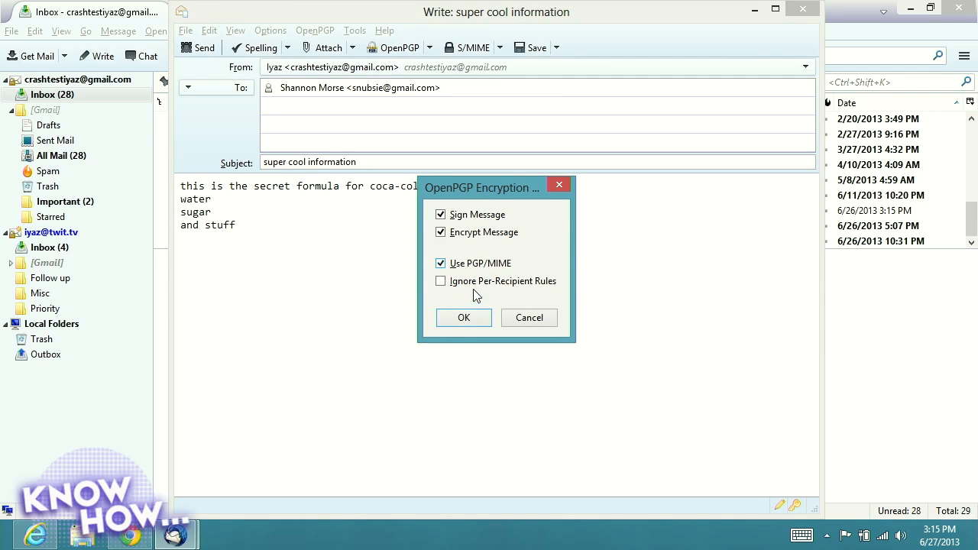
pyautogui.click(463, 318)
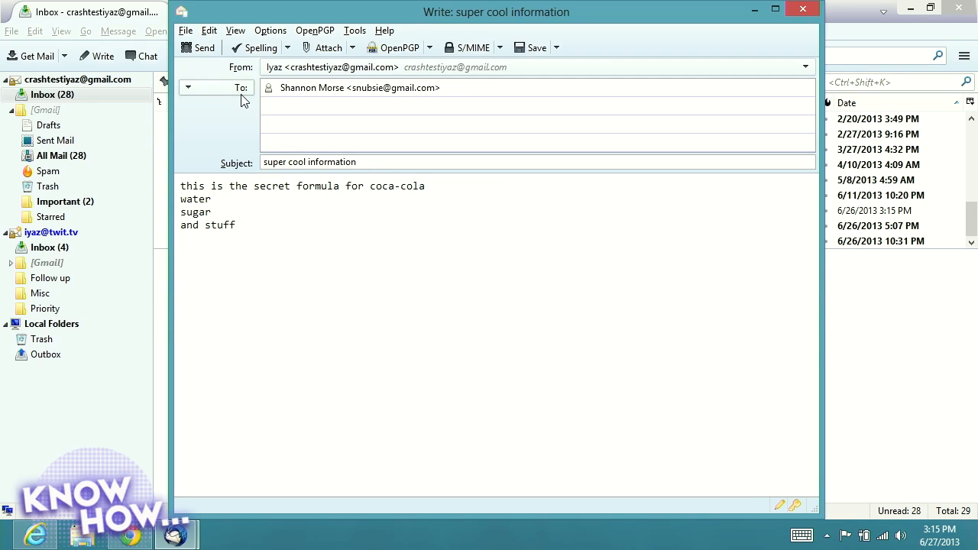
pyautogui.click(193, 52)
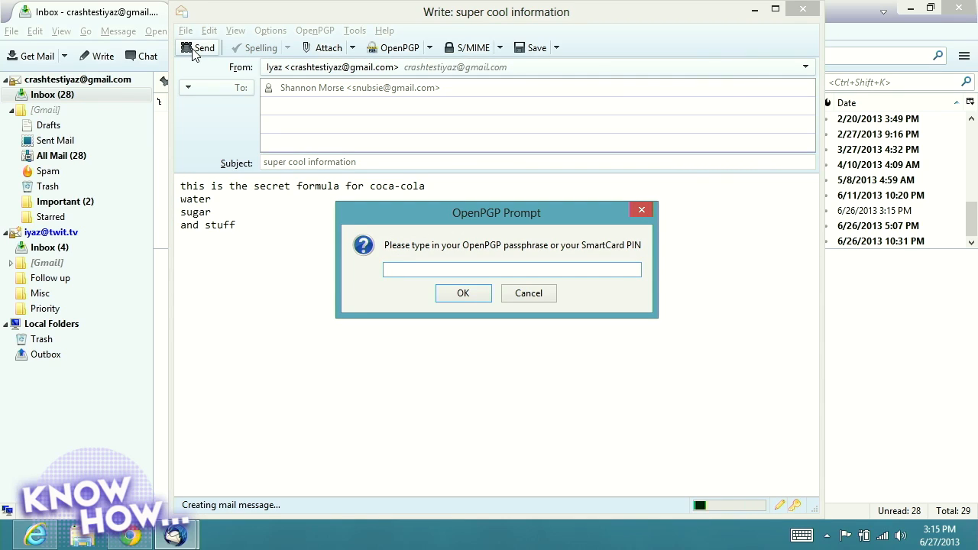
# Enter the OpenPGP passphrase, correcting a typo, and confirm to send the message
pyautogui.write('••••••')
pyautogui.press('BackSpace')
pyautogui.press('BackSpace')
pyautogui.press('BackSpace')
pyautogui.press('BackSpace')
pyautogui.press('BackSpace')
pyautogui.press('BackSpace')
pyautogui.write('•••••••••••••••••')
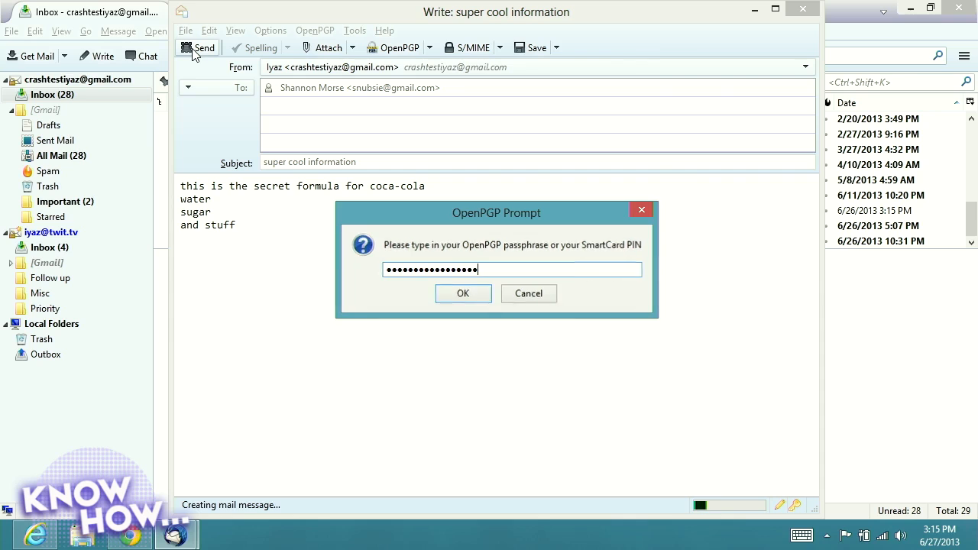
pyautogui.press('Return')
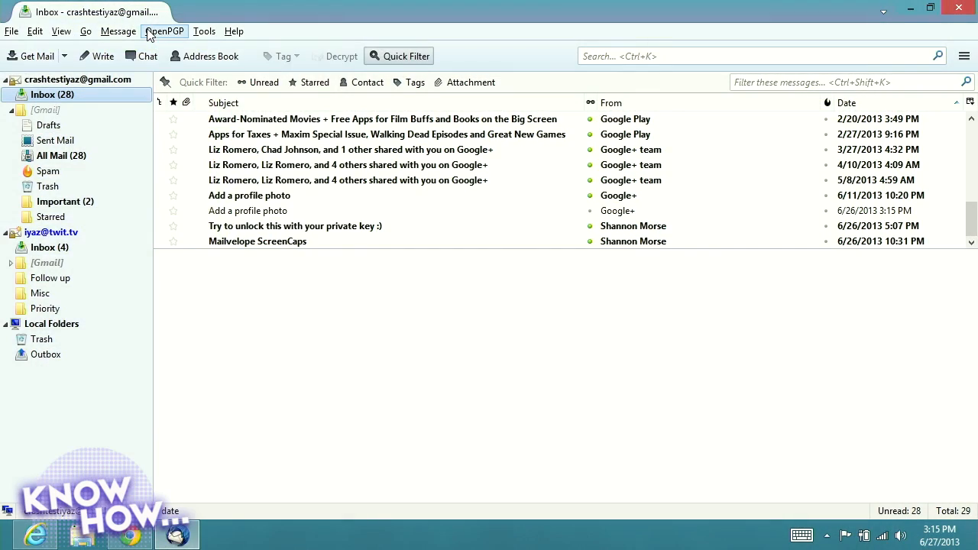
# Search OpenPGP Key Management for the recipient's e-mail address, finding no keys, then switch windows
pyautogui.click(151, 35)
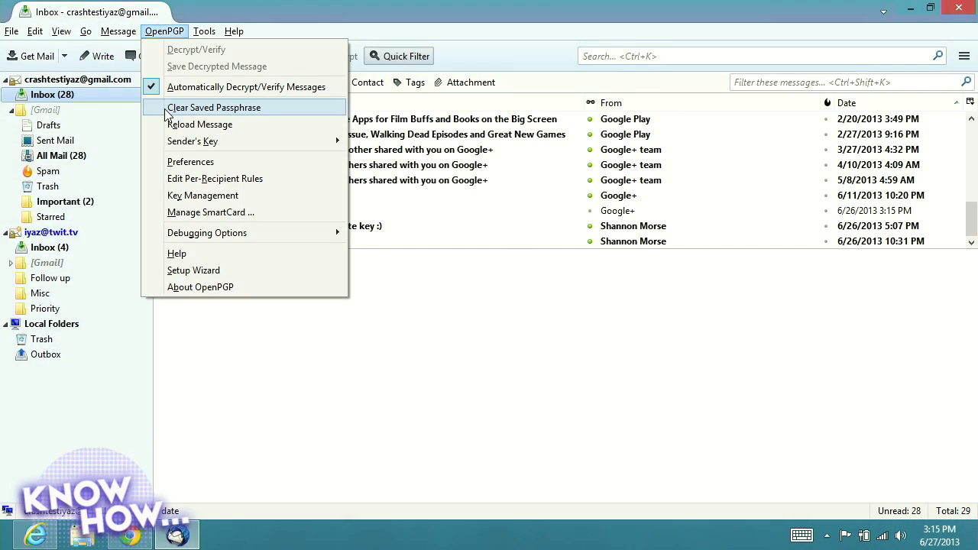
pyautogui.click(175, 197)
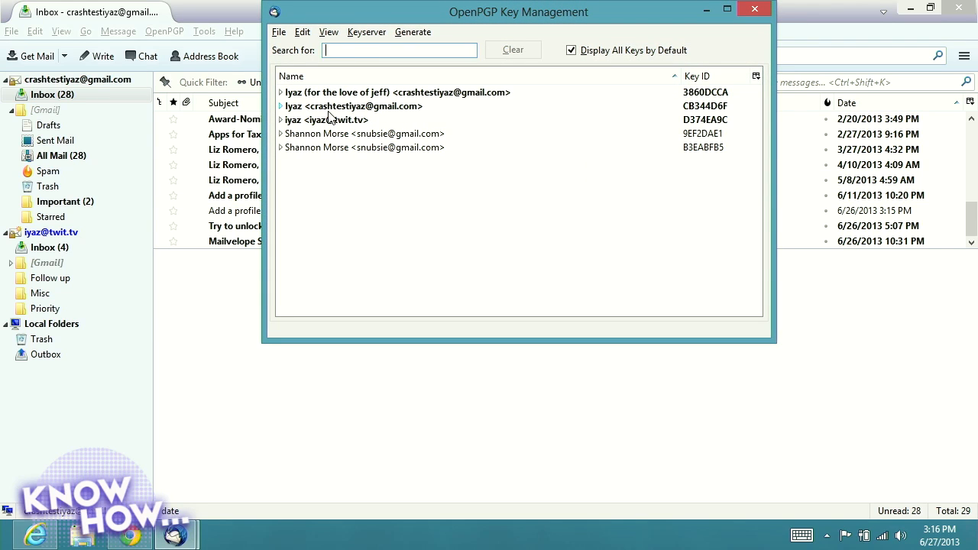
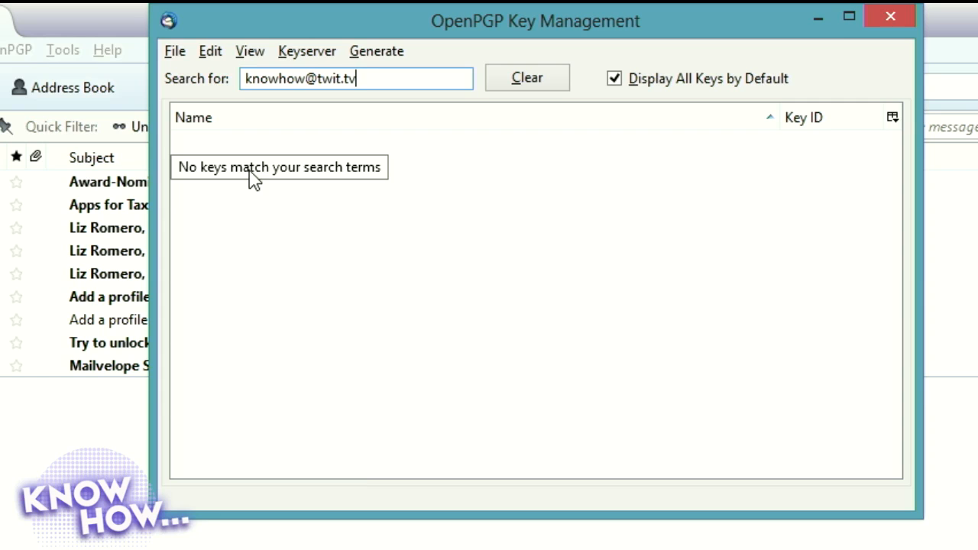
pyautogui.press('Return')
pyautogui.press('Return')
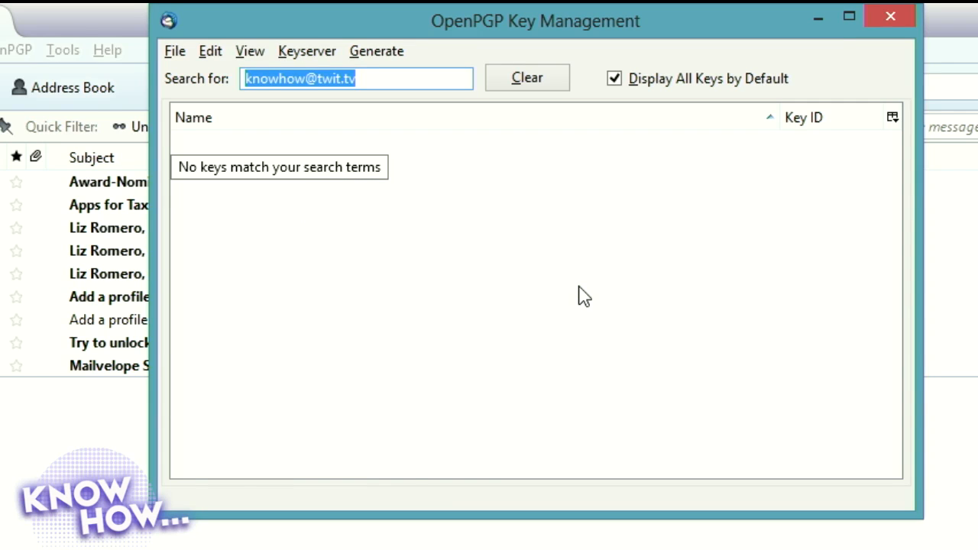
pyautogui.hotkey('alt', 'Tab')
# Search pgp.mit.edu for the 'know' address's public key, then return to Key Management
pyautogui.hotkey('alt', 'Tab')
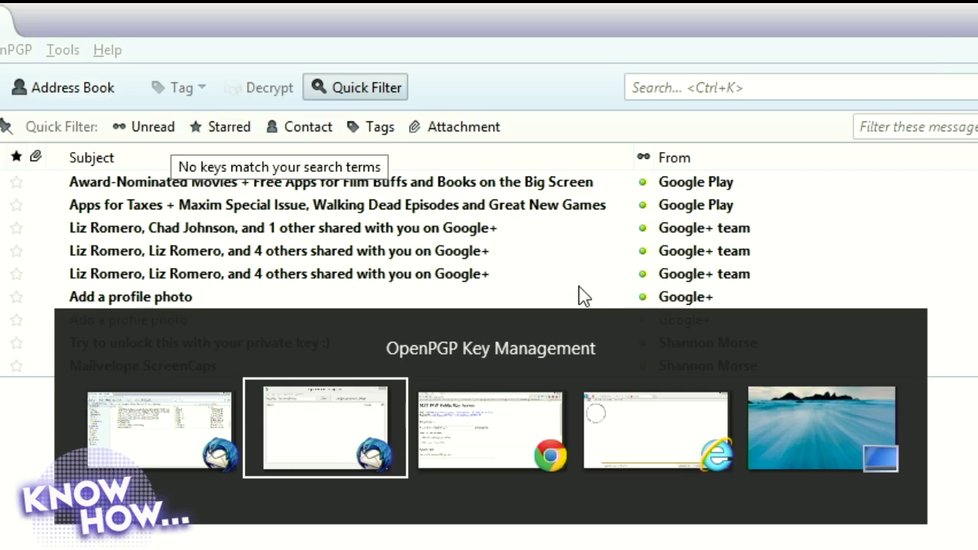
pyautogui.hotkey('alt', 'Tab')
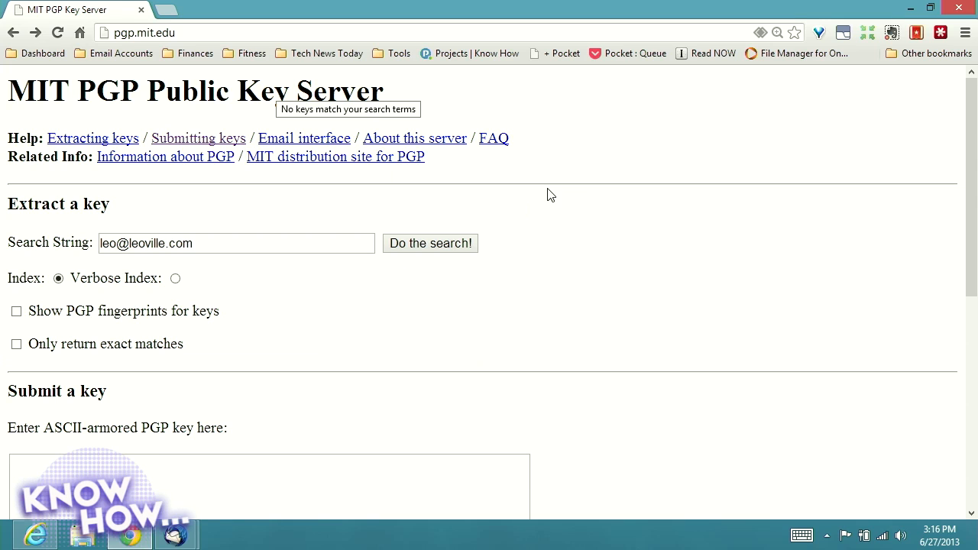
pyautogui.doubleClick(290, 240)
pyautogui.tripleClick(291, 241)
pyautogui.write('know')
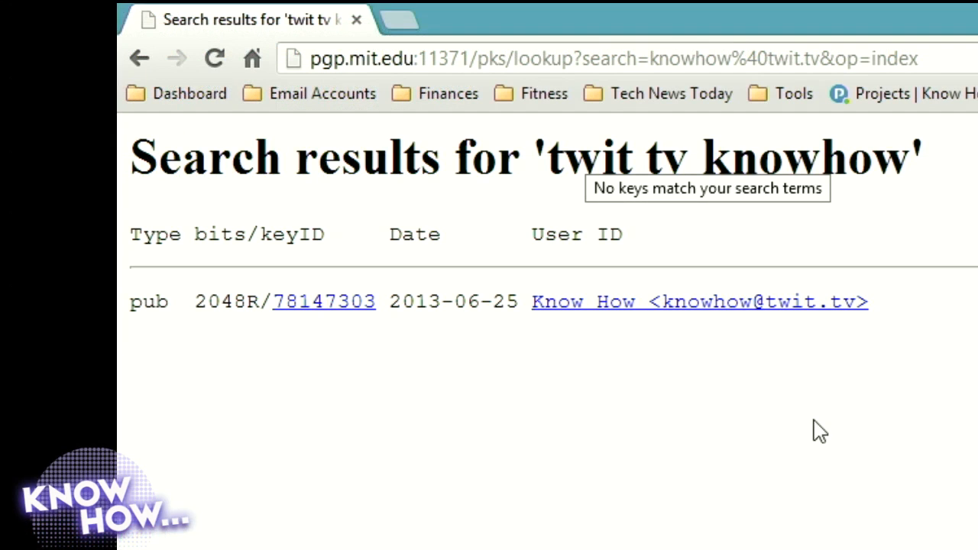
pyautogui.hotkey('alt', 'Tab')
pyautogui.press('Tab')
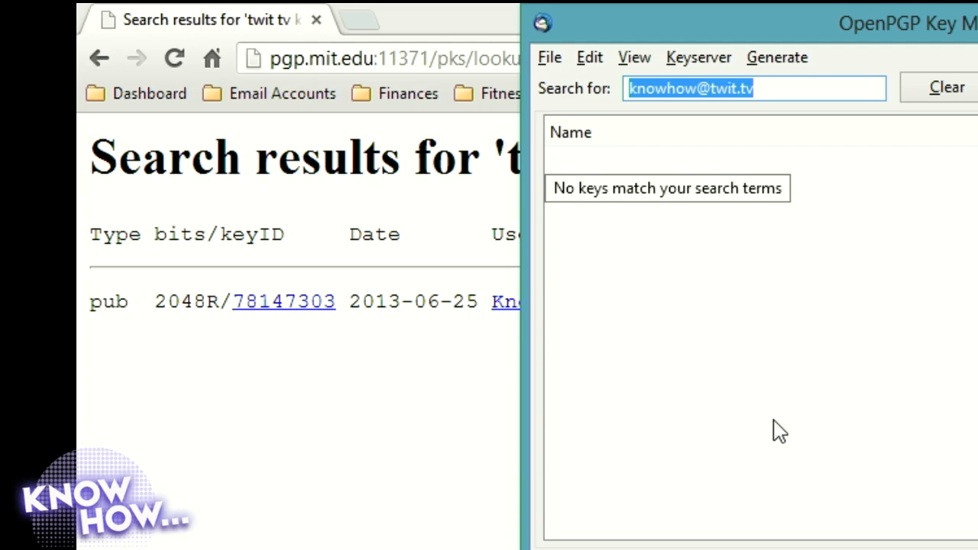
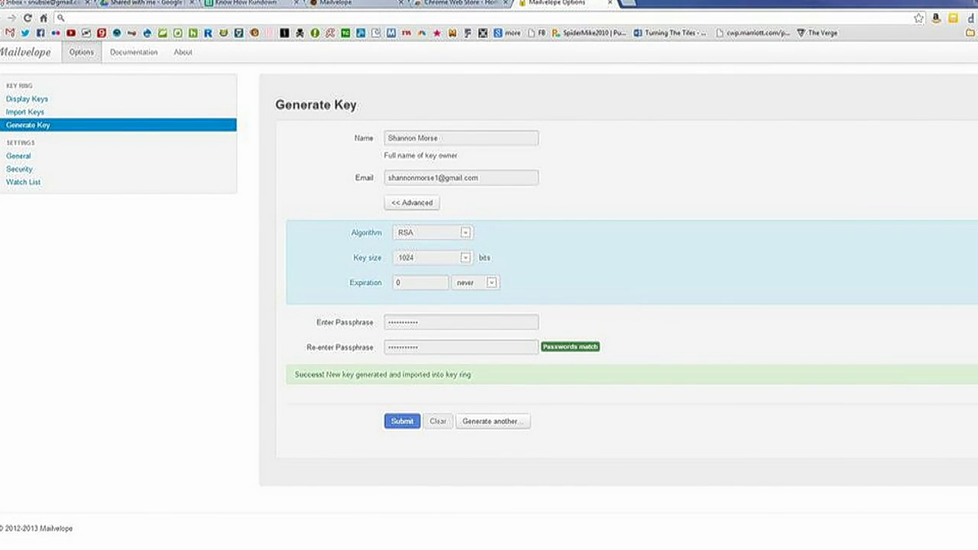
# Open Mailvelope's Display Keys list to reach bulk key import
pyautogui.click(27, 100)
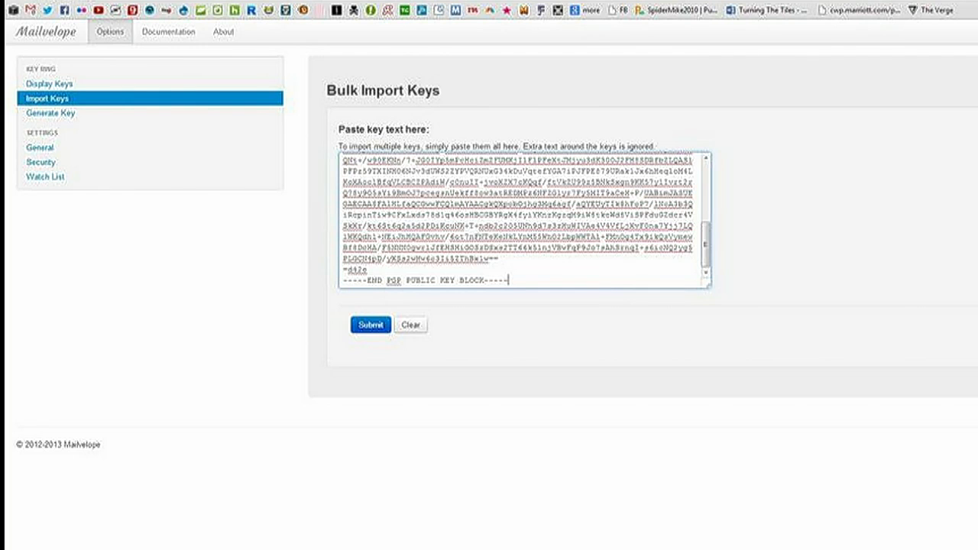
# Import the pasted key in Mailvelope, copy the Thunderbird public key to the clipboard, and return to Chrome
pyautogui.click(371, 325)
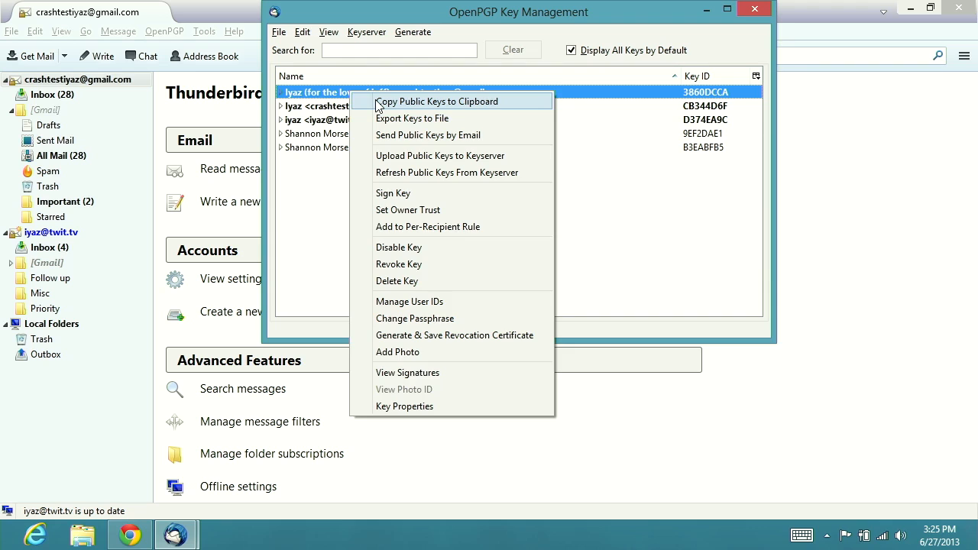
pyautogui.click(377, 102)
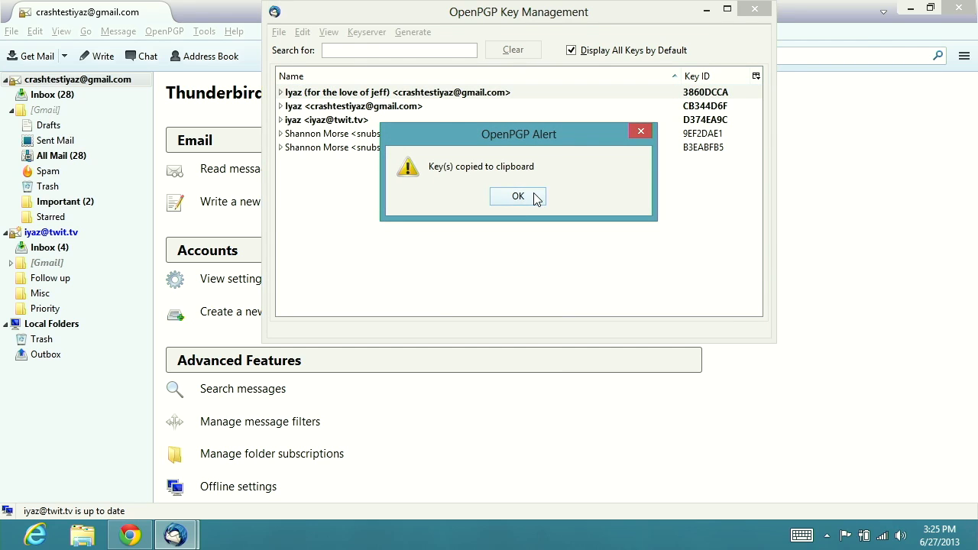
pyautogui.click(536, 197)
pyautogui.hotkey('alt', 'Tab')
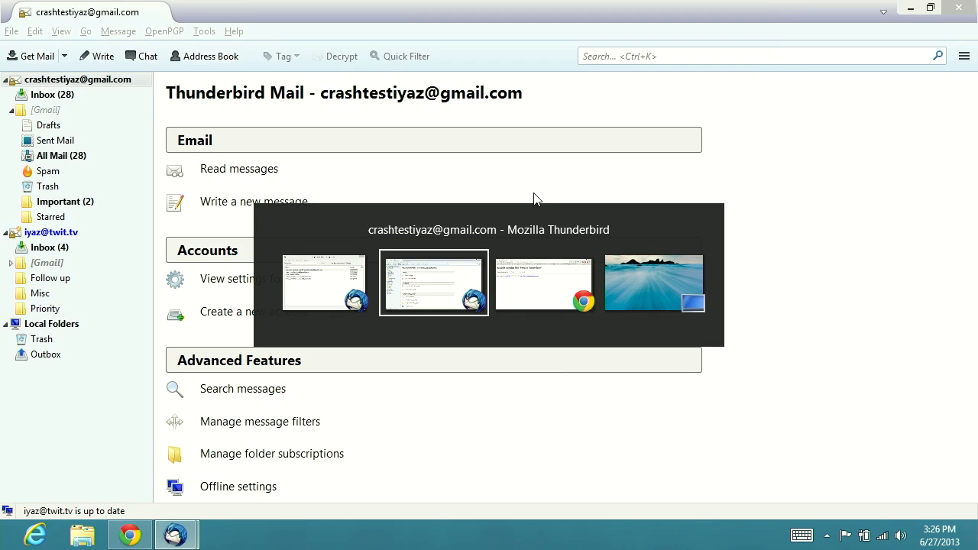
pyautogui.hotkey('alt', 'Tab')
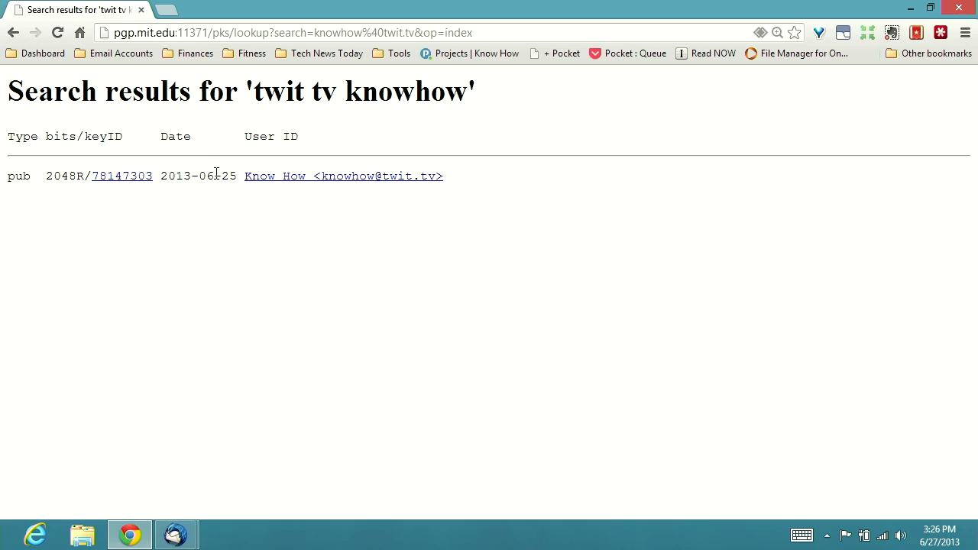
# Paste the copied public key block into pgp.mit.edu's ASCII-armored key box and submit it, adding 1 key
pyautogui.click(23, 31)
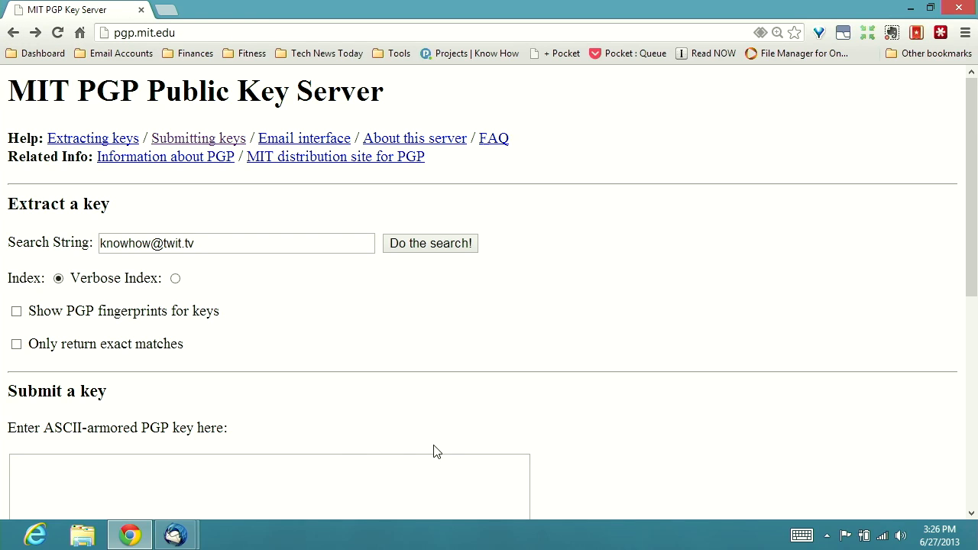
pyautogui.click(398, 468)
pyautogui.hotkey('ctrl', 'v')
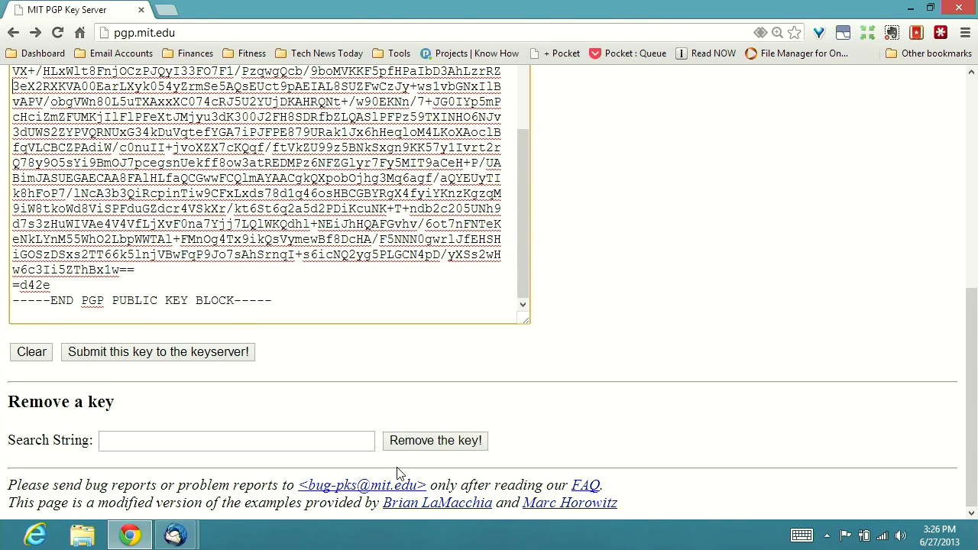
pyautogui.hotkey('ctrl', 'Home')
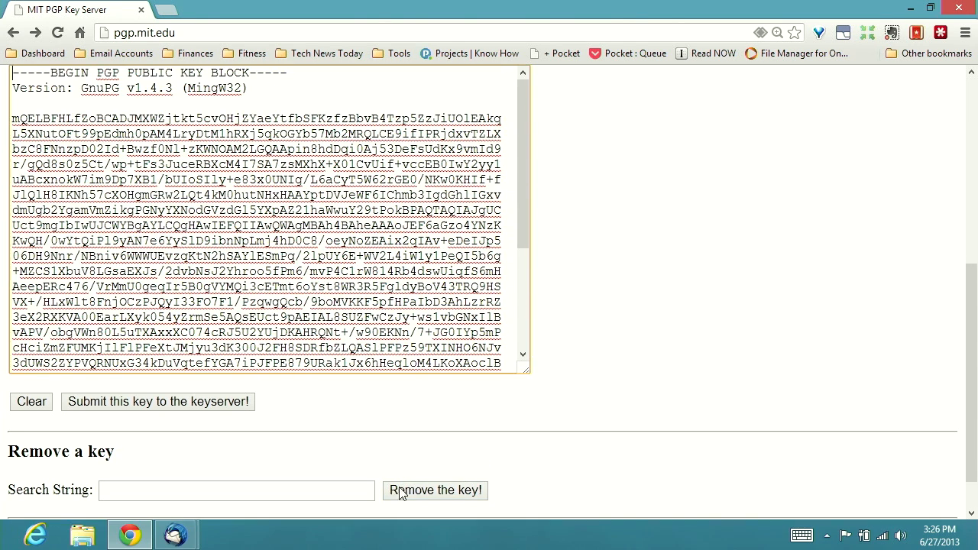
pyautogui.click(85, 411)
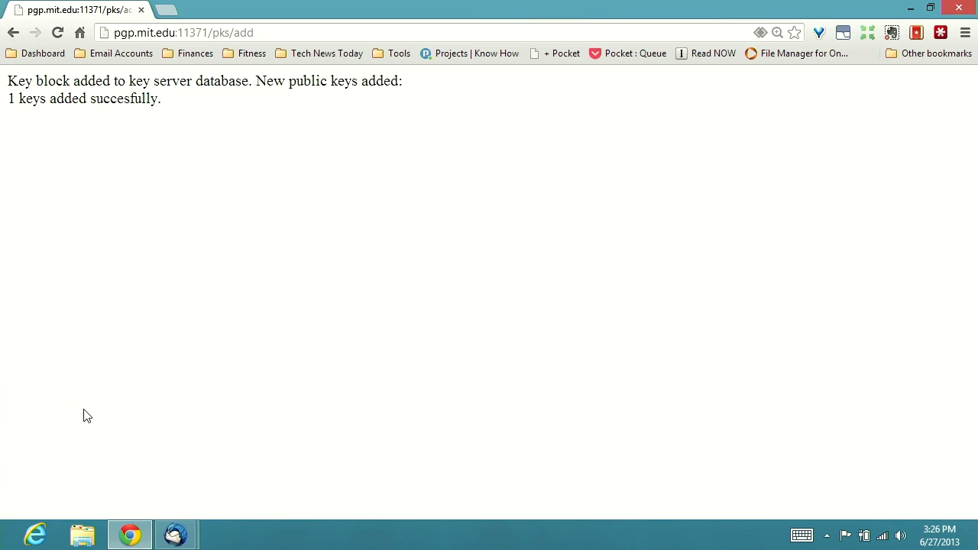
pyautogui.click(13, 32)
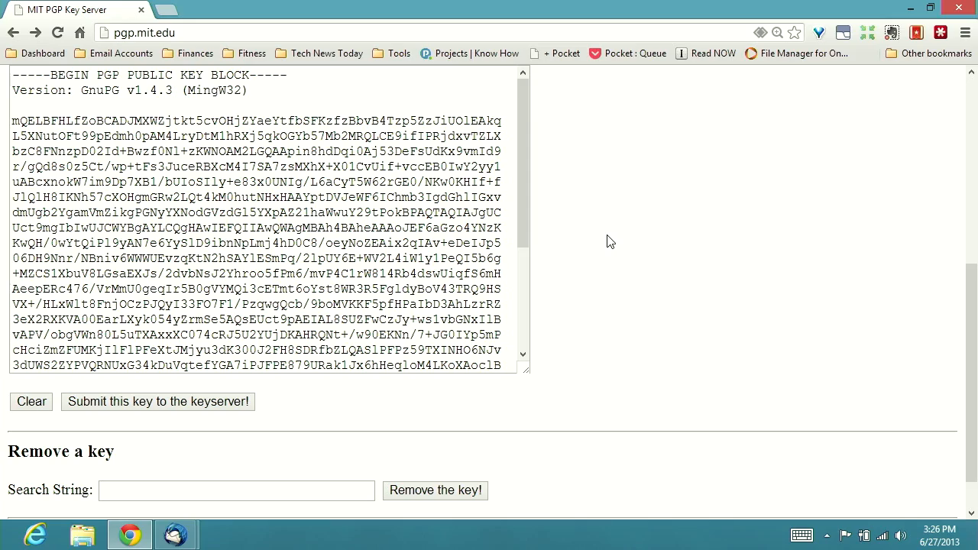
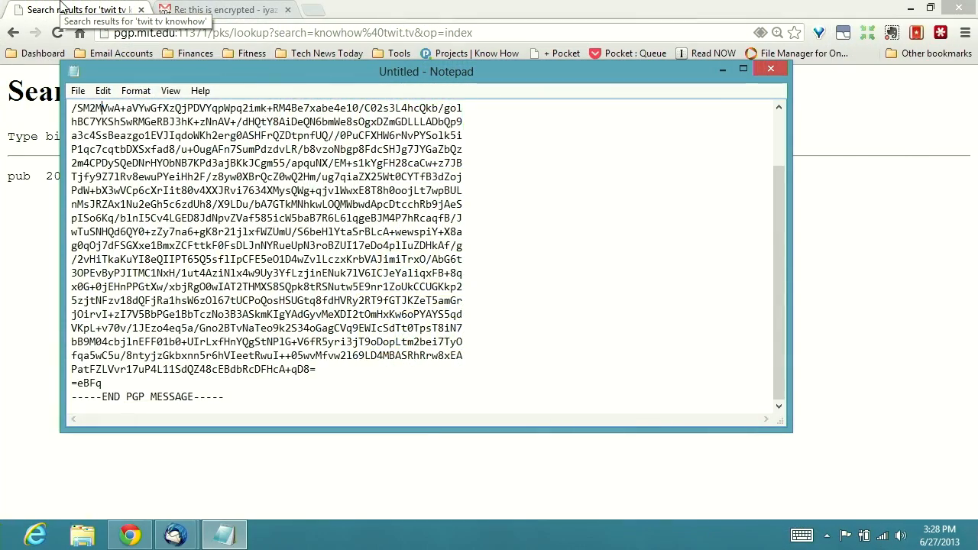
# Scroll the GnuPG v1.4.3 encrypted block in Notepad from its top down to the END PGP MESSAGE line
pyautogui.press('Up')
pyautogui.press('Up')
pyautogui.press('Up')
pyautogui.press('Up')
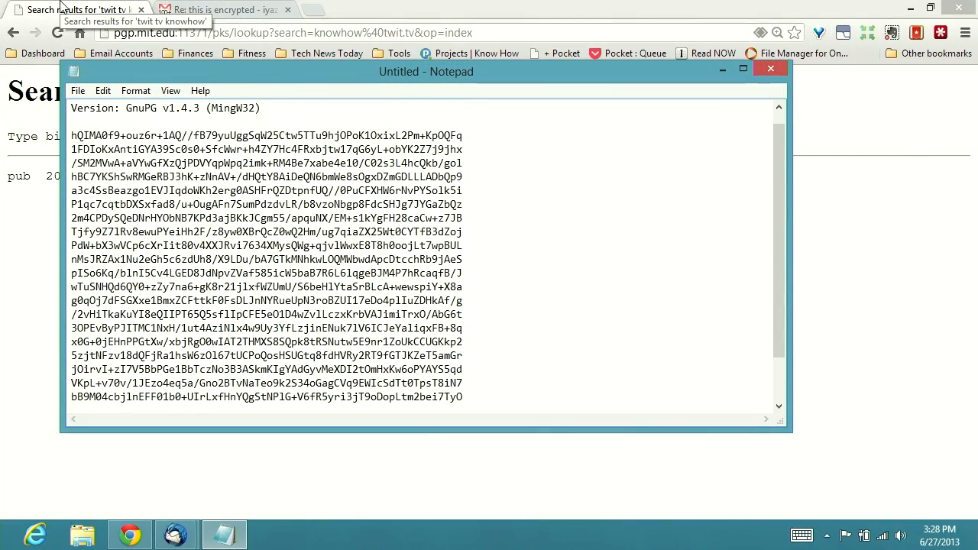
pyautogui.press('Down')
pyautogui.press('Down')
pyautogui.press('Down')
pyautogui.press('Down')
pyautogui.press('Down')
pyautogui.press('Down')
pyautogui.press('Down')
pyautogui.press('Down')
pyautogui.press('Down')
pyautogui.press('Down')
pyautogui.press('Down')
pyautogui.press('Down')
pyautogui.press('Down')
pyautogui.press('Down')
pyautogui.press('Down')
pyautogui.press('Down')
pyautogui.press('Down')
pyautogui.press('Down')
pyautogui.press('Down')
pyautogui.press('Down')
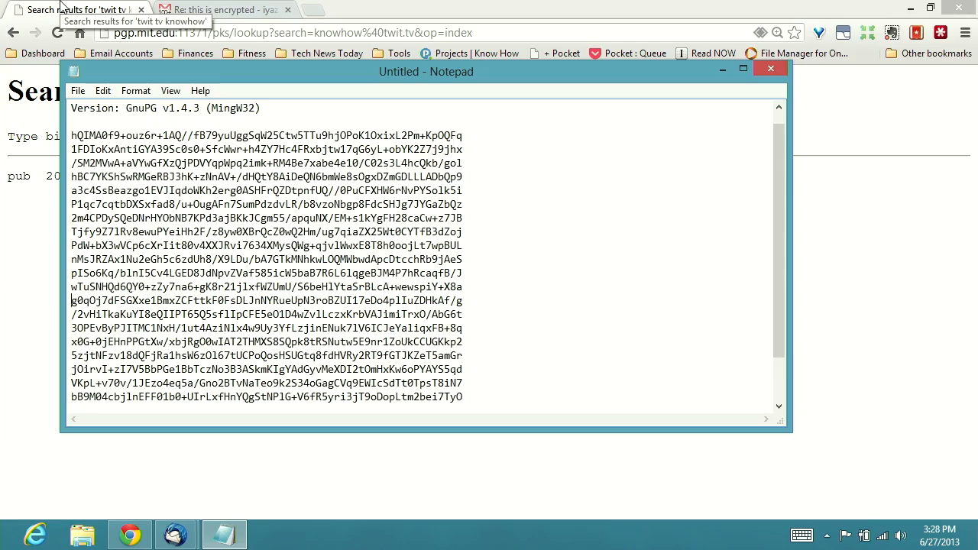